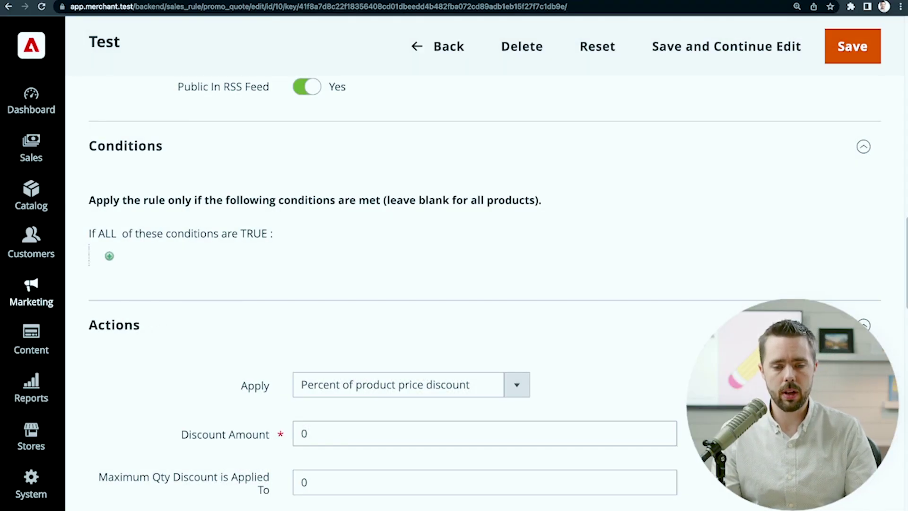
scroll(189, 404, "down", 3)
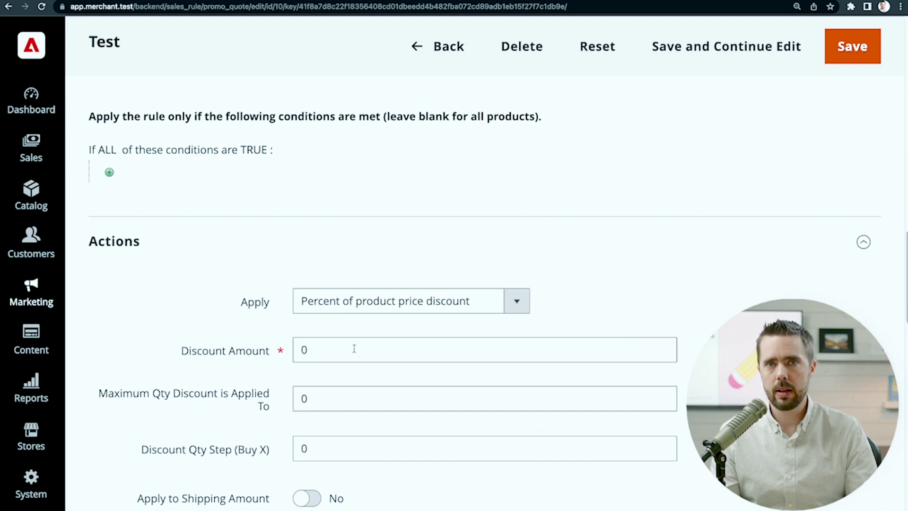
scroll(241, 339, "down", 4)
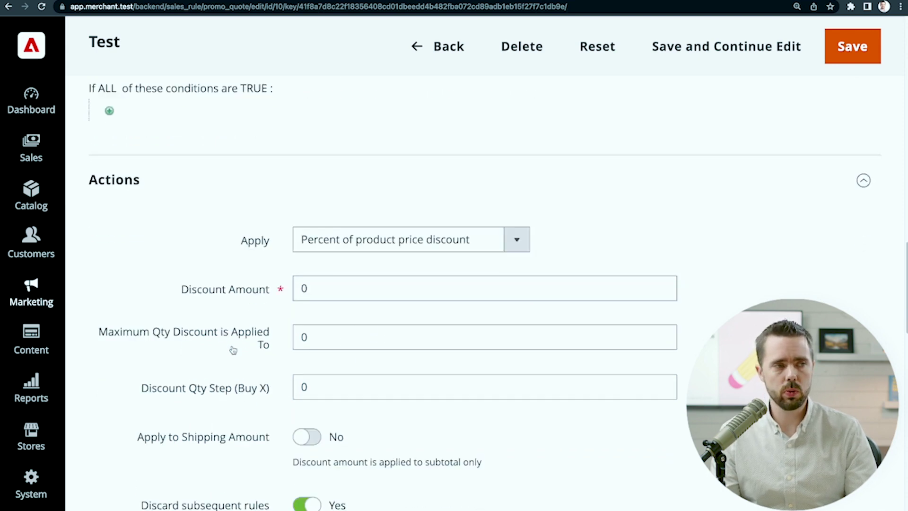
scroll(313, 358, "down", 1)
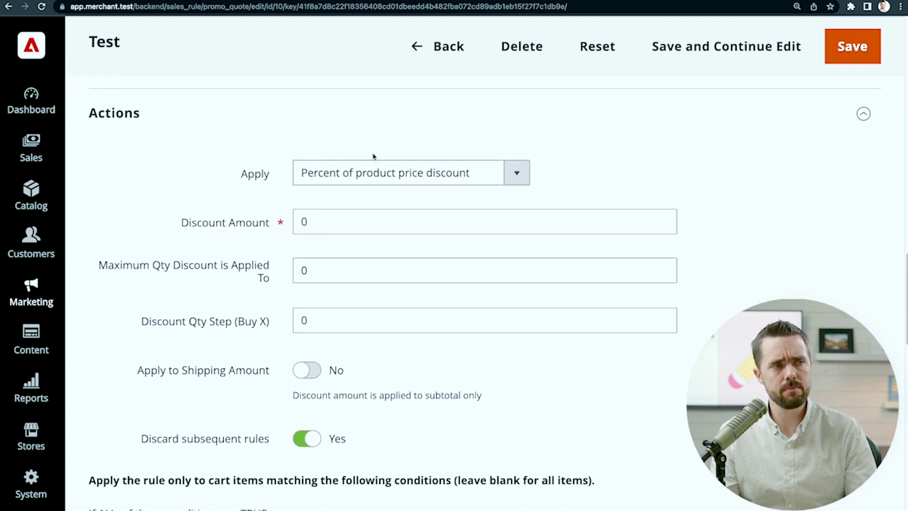
left_click(366, 165)
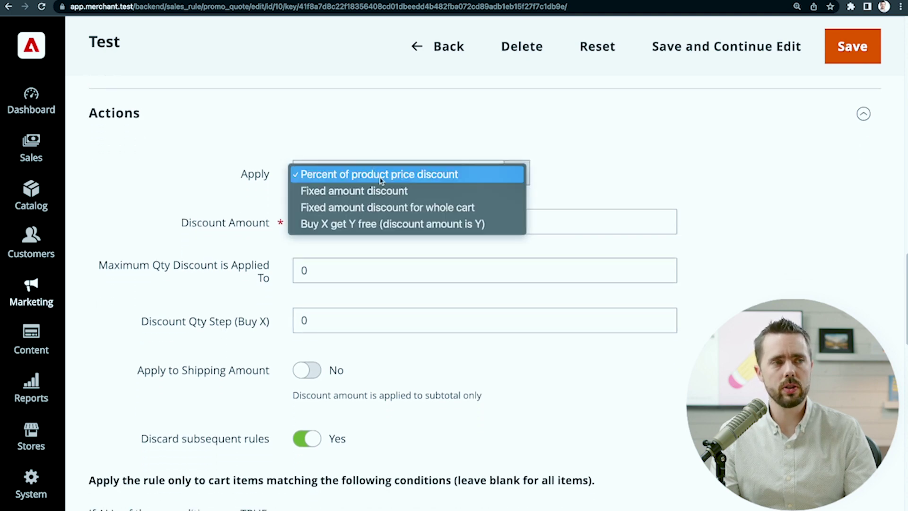
left_click(467, 174)
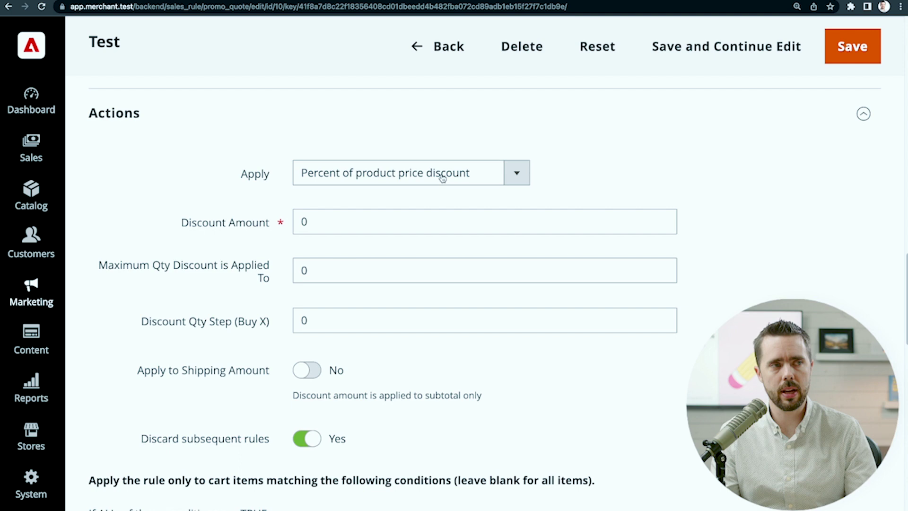
left_click(442, 178)
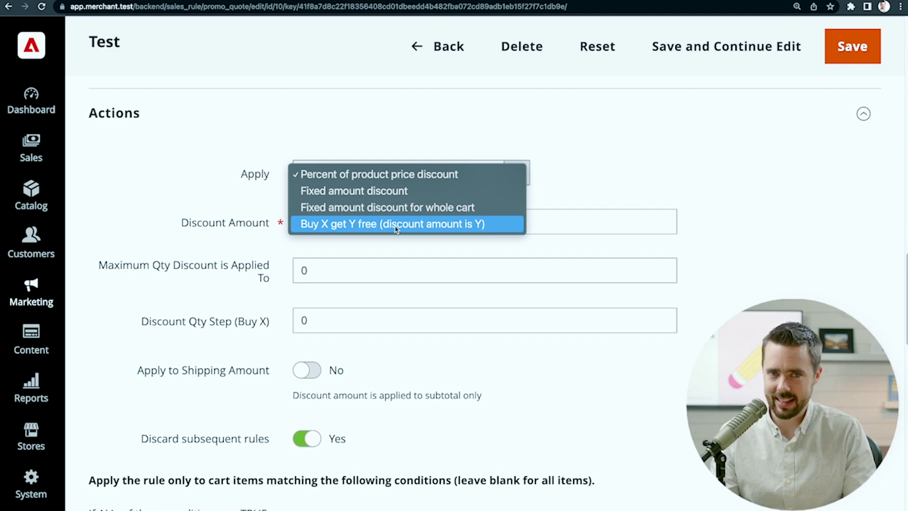
left_click(680, 192)
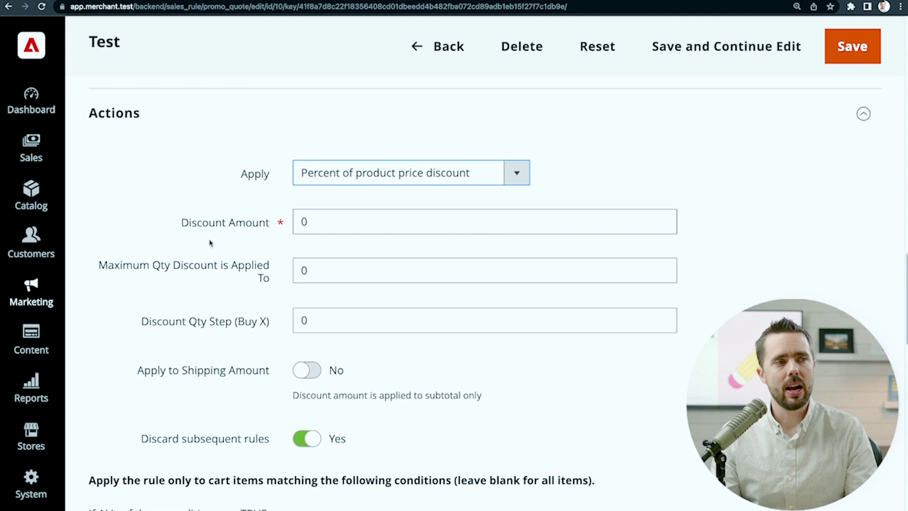
Set Discount Amount to 10 and Maximum Qty Discount is Applied To to 5
double_click(413, 224)
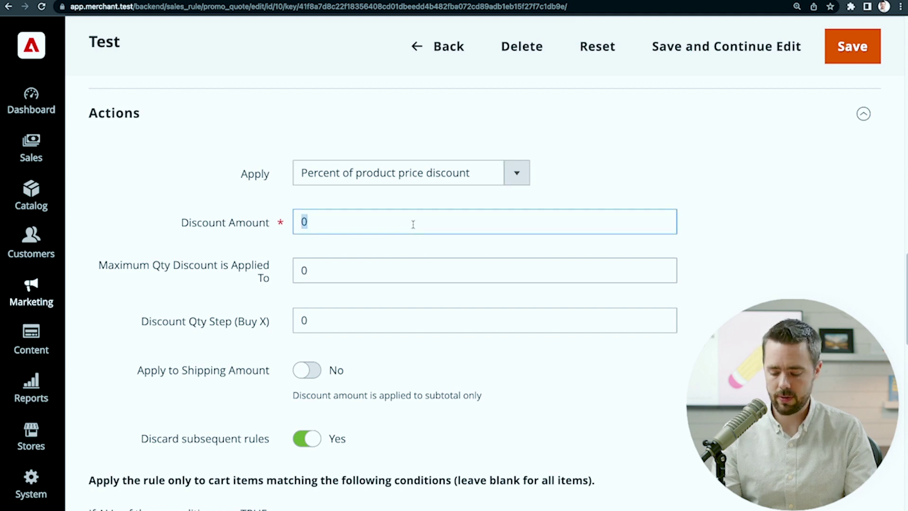
type("10")
mouse_move(166, 247)
left_mouse_down()
mouse_move(131, 267)
mouse_move(266, 280)
left_mouse_up()
left_click(267, 281)
double_click(315, 270)
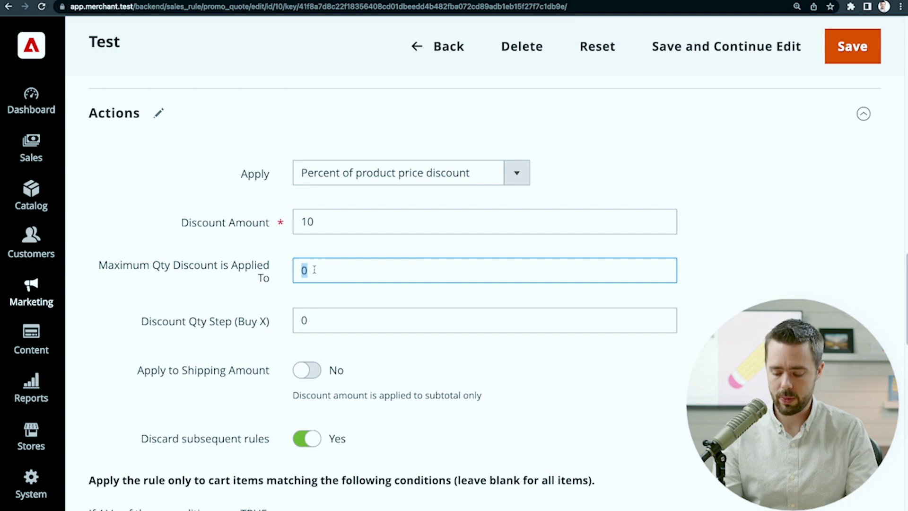
type("5")
left_click(689, 329)
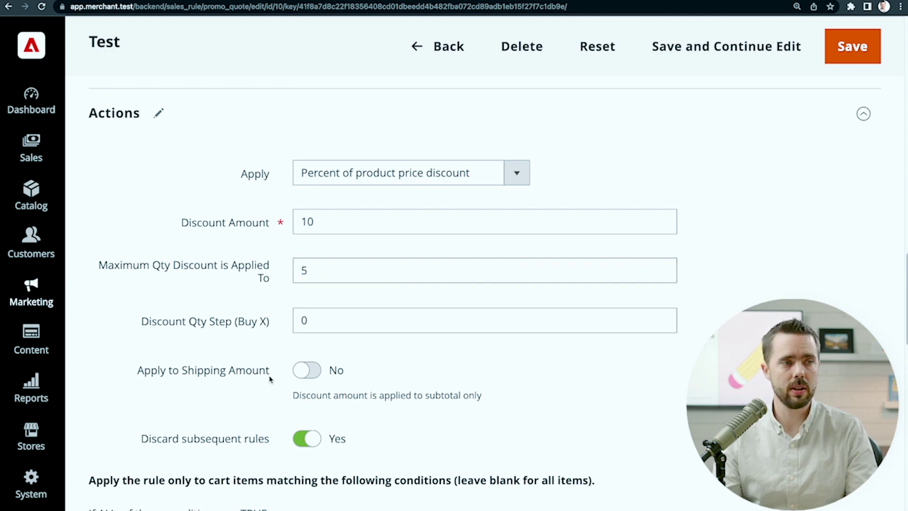
Set Apply to Shipping Amount to Yes and review the discount type options
left_click(296, 371)
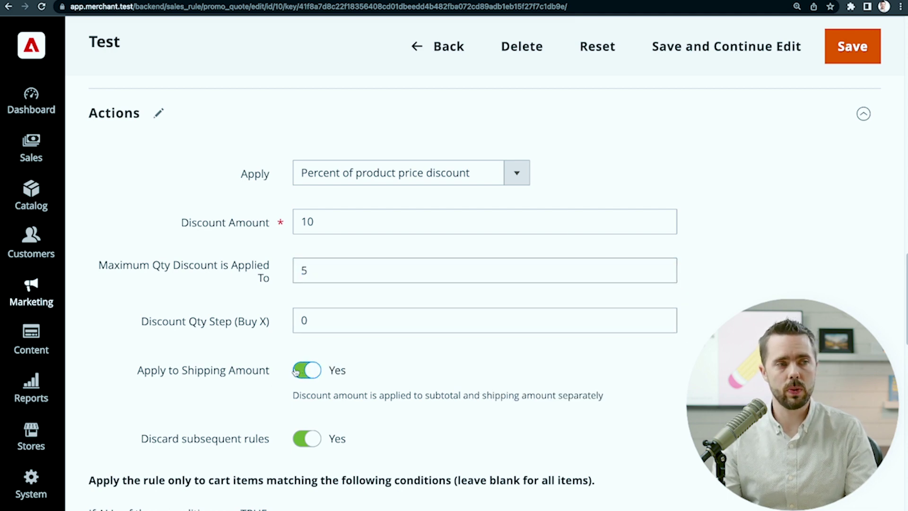
left_click(297, 371)
left_click(296, 372)
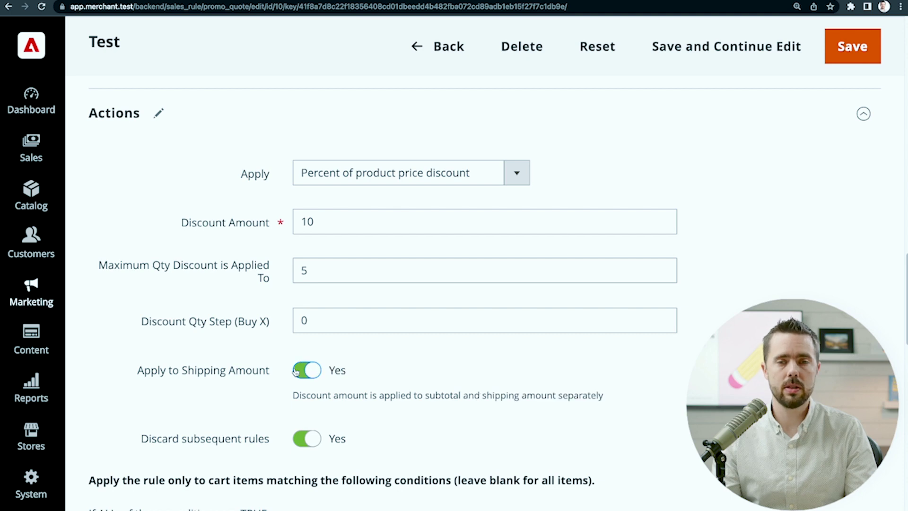
left_click(339, 171)
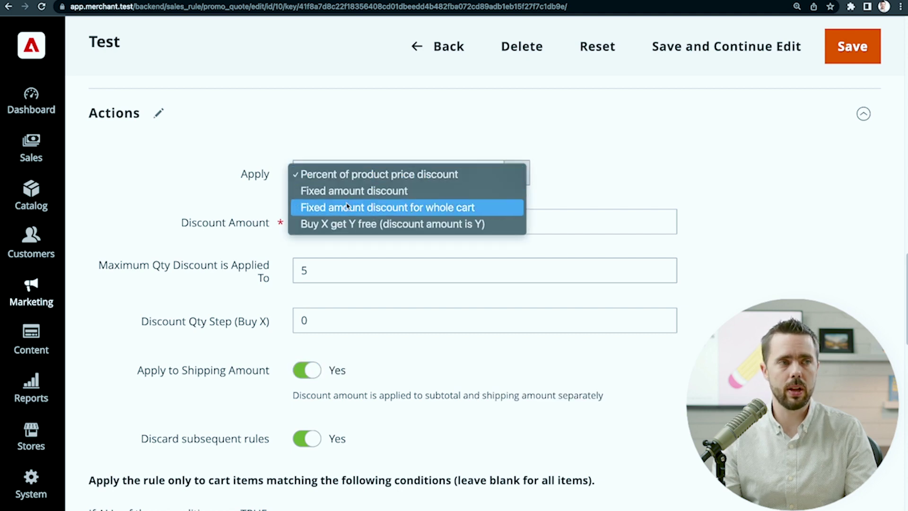
left_click(319, 127)
left_click(275, 116)
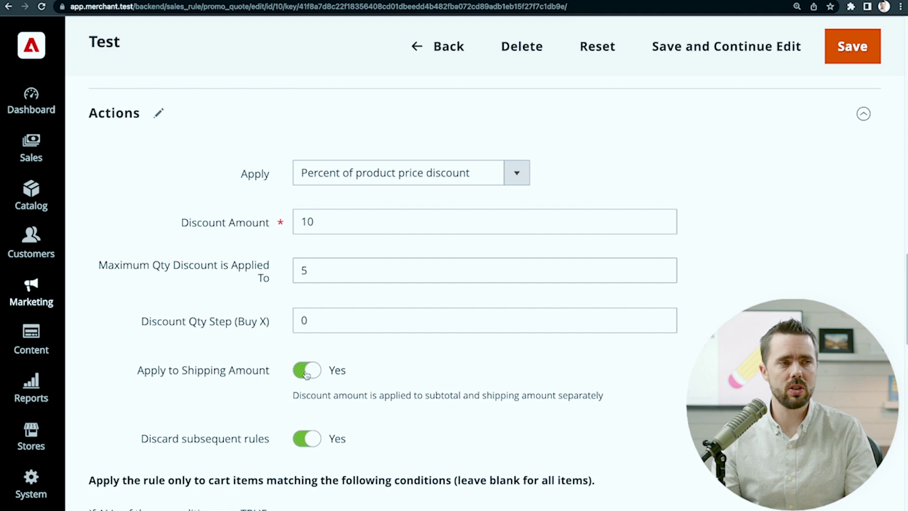
Turn off the shipping discount and set Free Shipping to 'For matching items only'
left_click(306, 371)
scroll(552, 410, "down", 3)
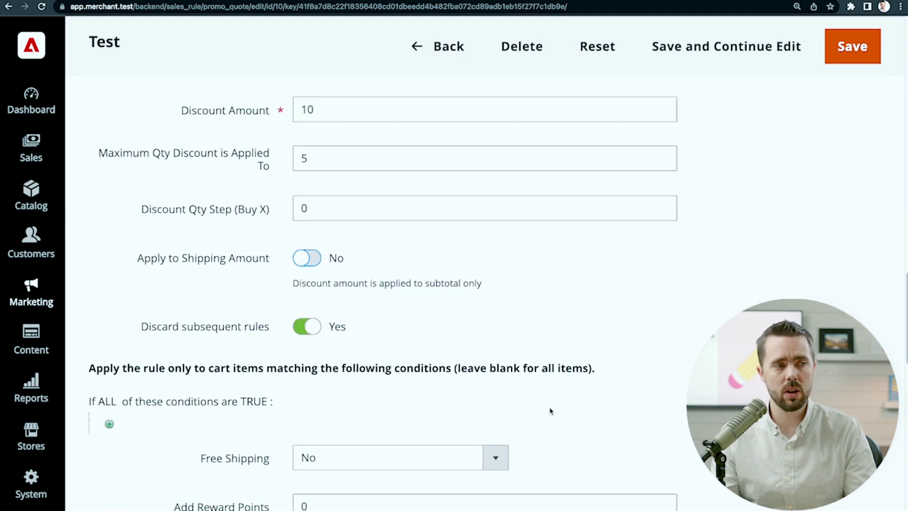
left_click(448, 458)
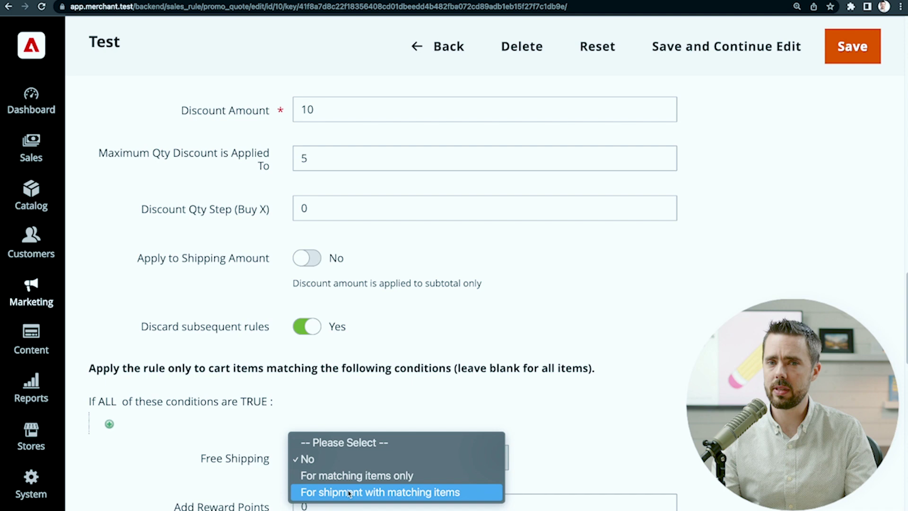
left_click(380, 476)
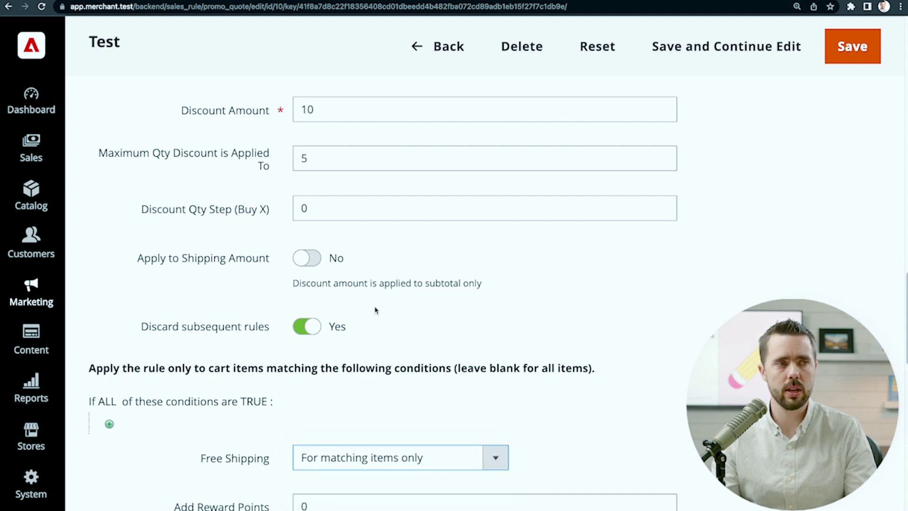
Keep 'Percent of product price discount' and set Discount Amount and Maximum Qty both to 0
scroll(376, 310, "up", 1)
left_click(378, 102)
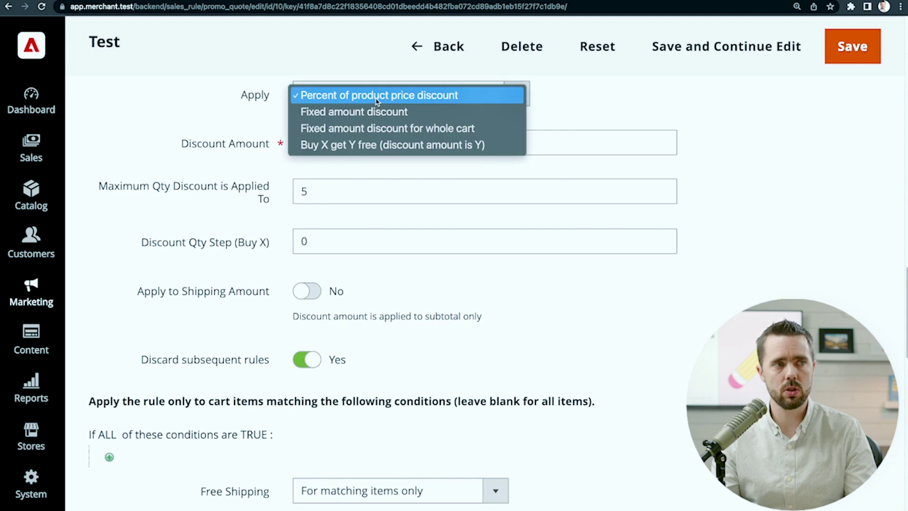
left_click(378, 102)
double_click(365, 138)
type("0")
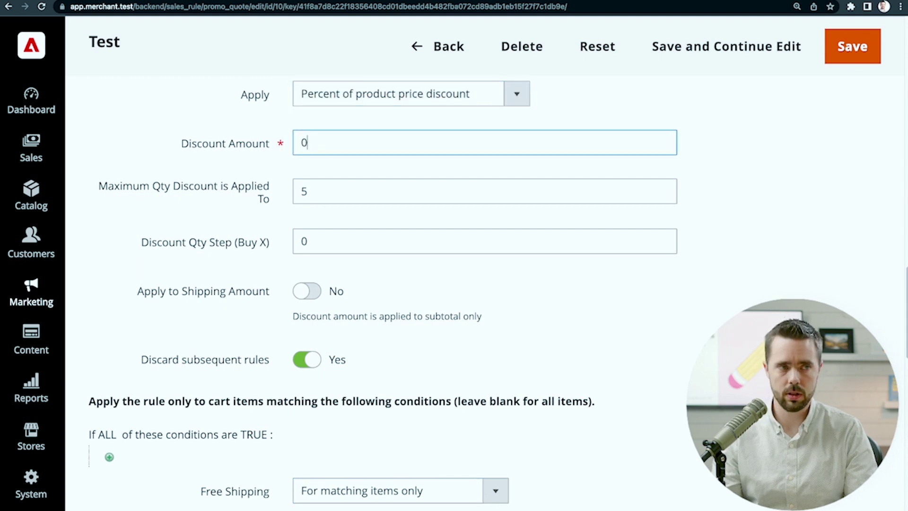
double_click(397, 203)
type("0")
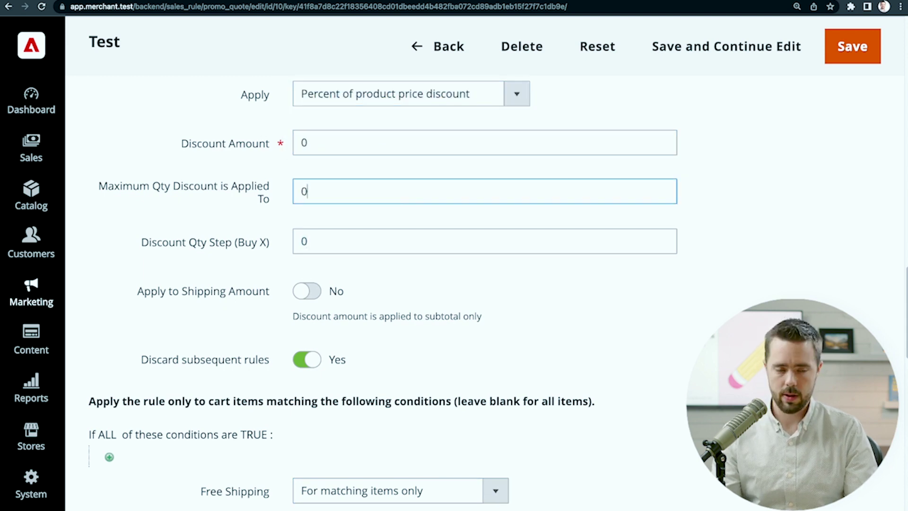
left_click(692, 254)
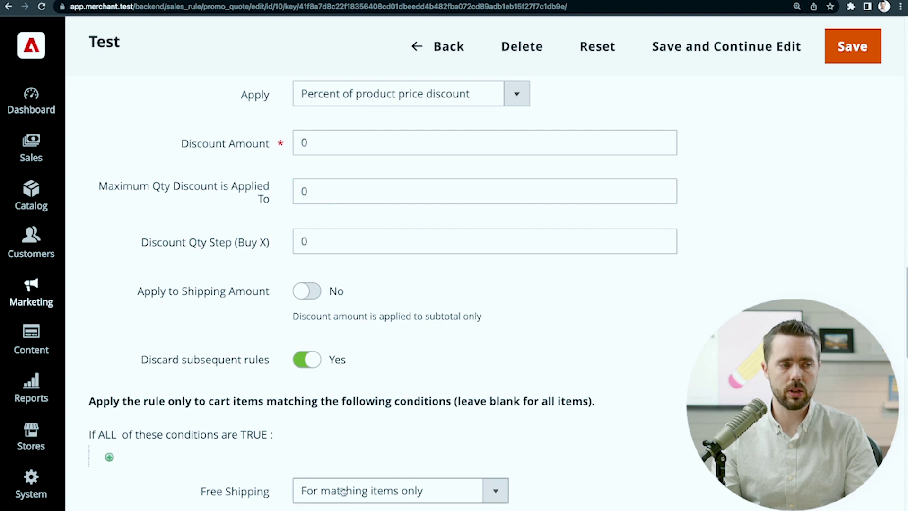
scroll(327, 502, "down", 1)
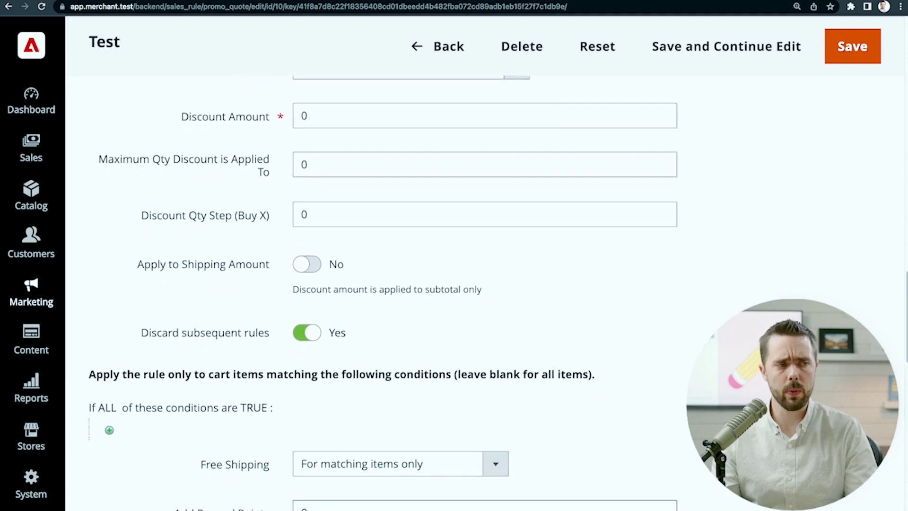
left_click_drag(259, 508, 657, 497)
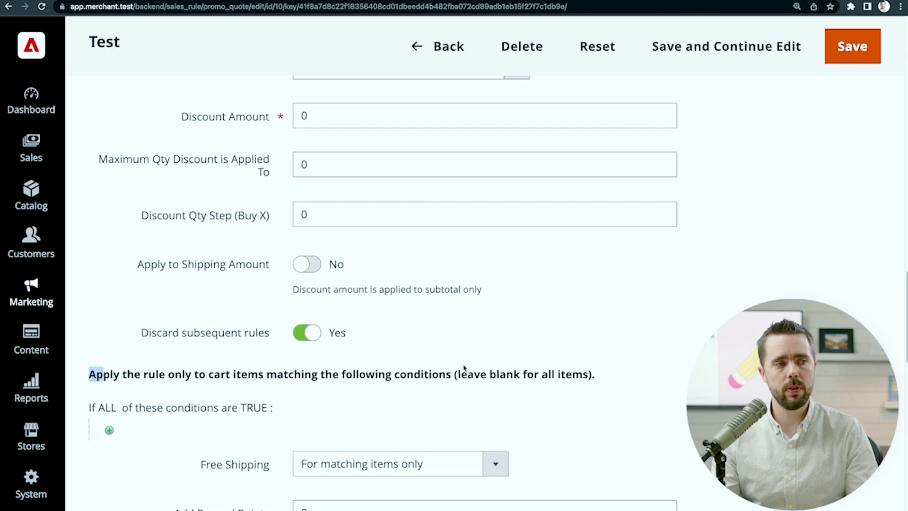
triple_click(561, 371)
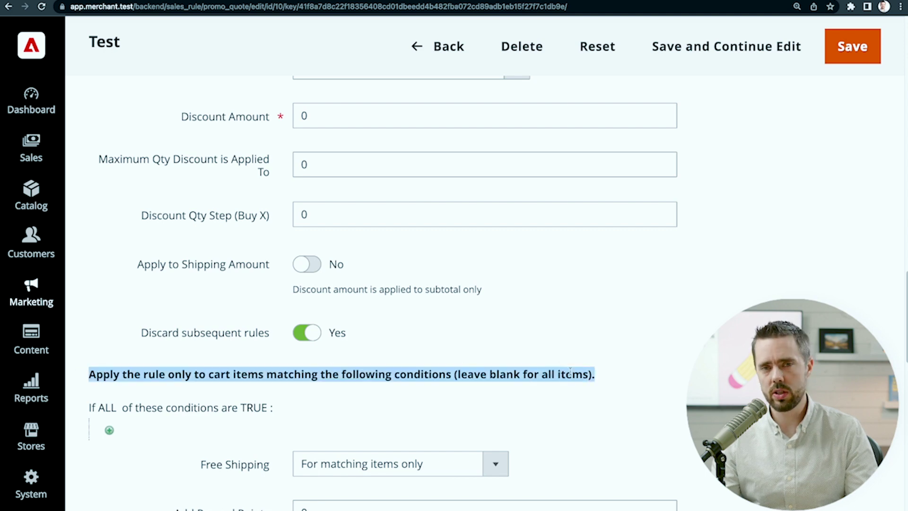
scroll(532, 421, "up", 1)
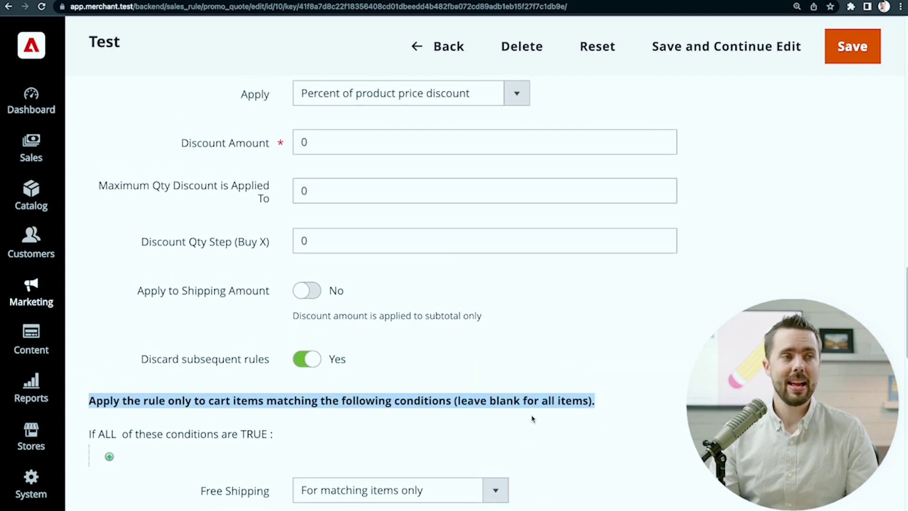
scroll(174, 423, "up", 10)
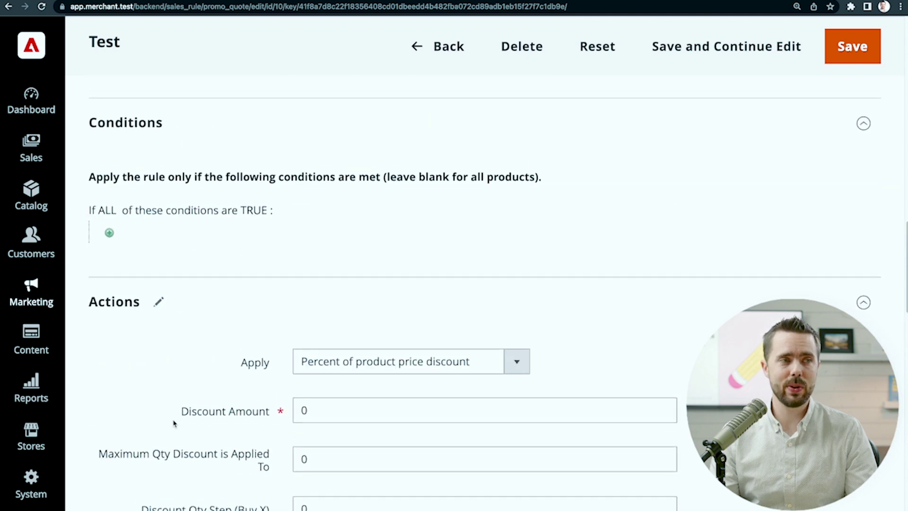
scroll(198, 170, "down", 1)
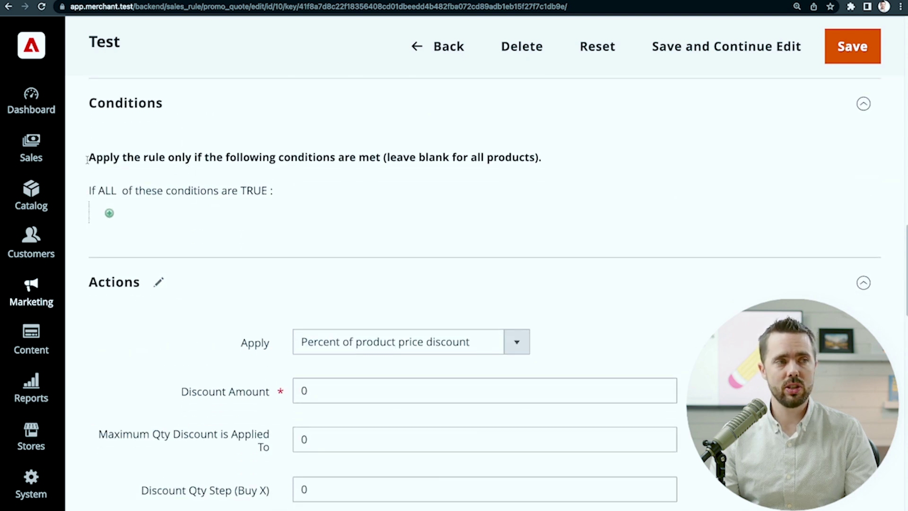
left_click_drag(87, 160, 377, 150)
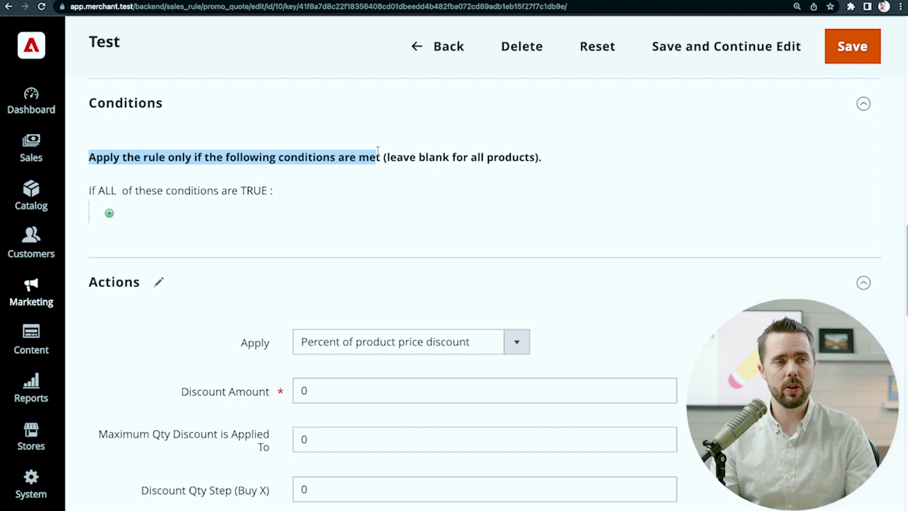
scroll(378, 161, "down", 5)
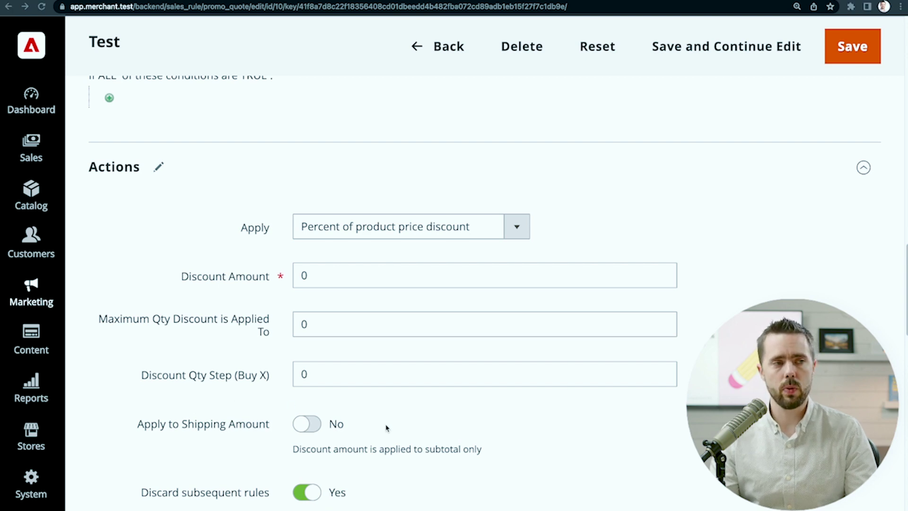
scroll(386, 428, "down", 7)
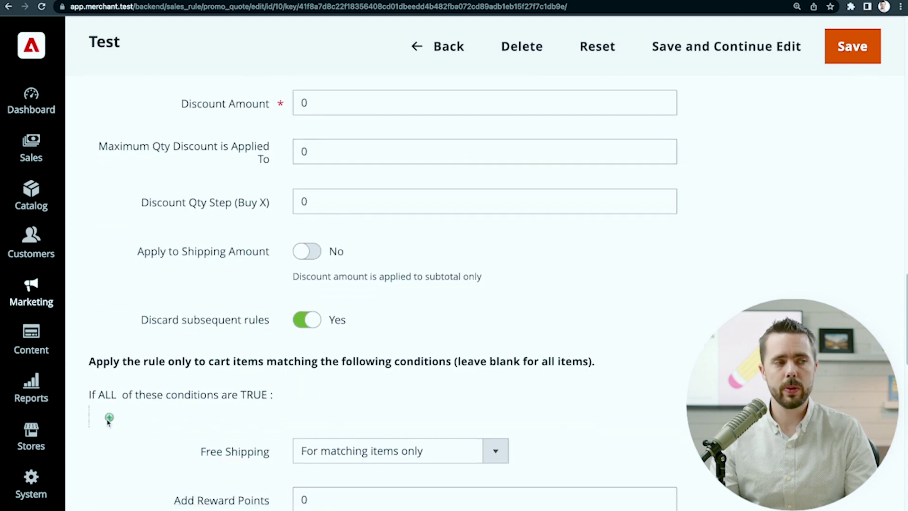
left_click(109, 418)
left_click(247, 423)
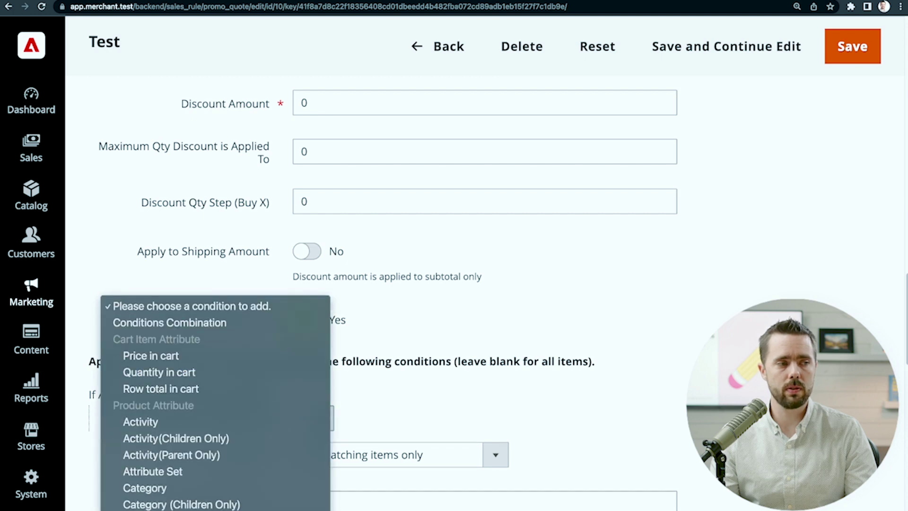
scroll(214, 492, "down", 10)
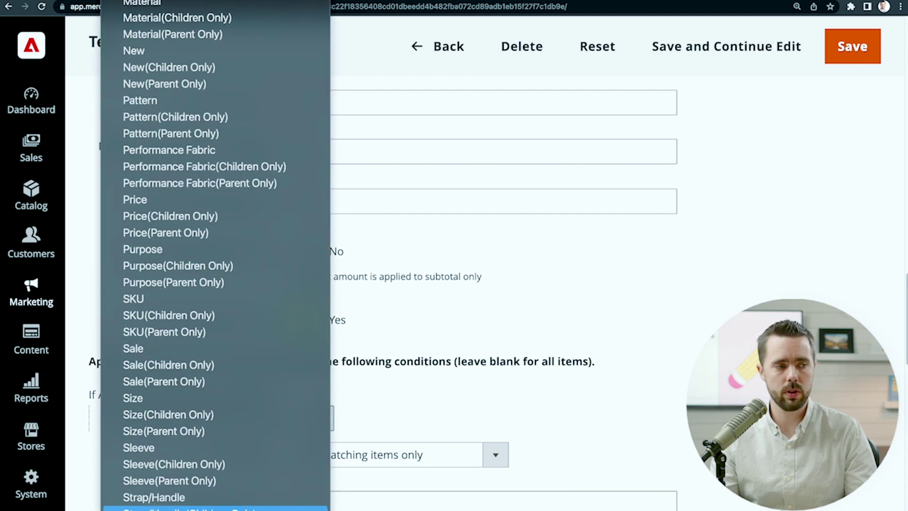
left_click(600, 365)
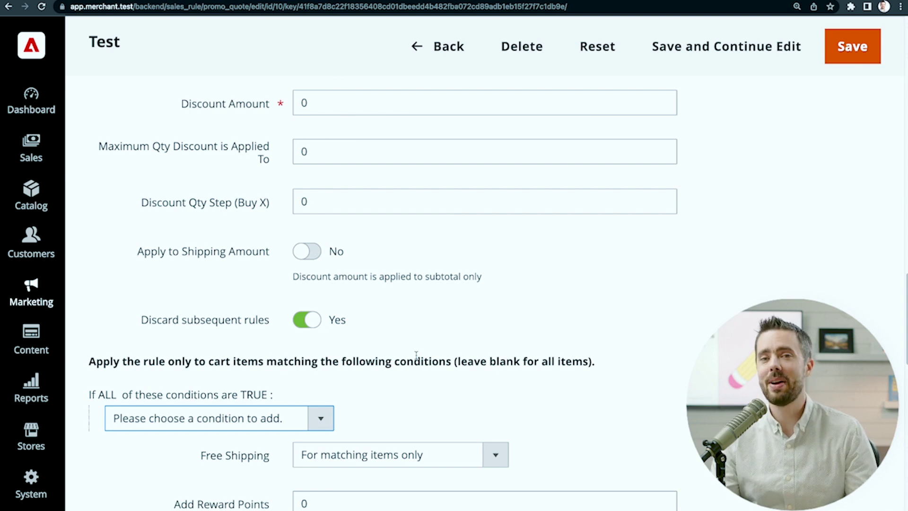
left_click(631, 392)
scroll(628, 392, "up", 5)
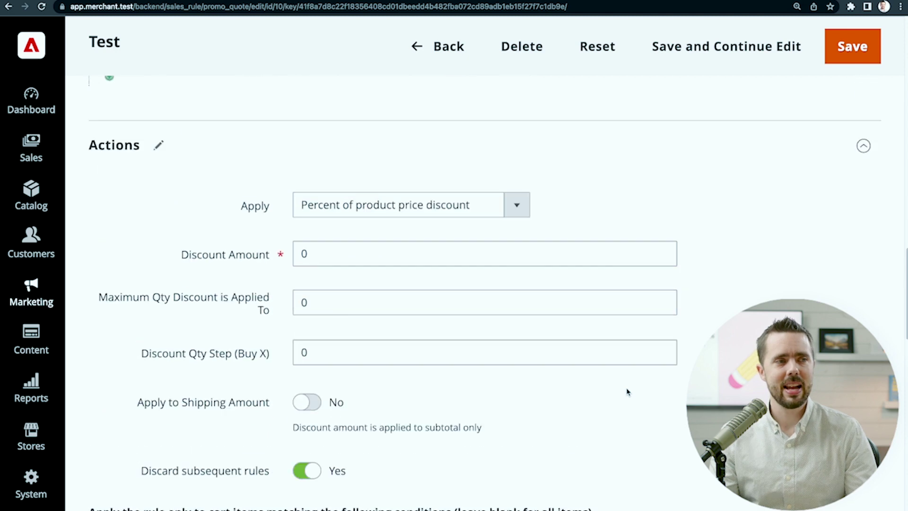